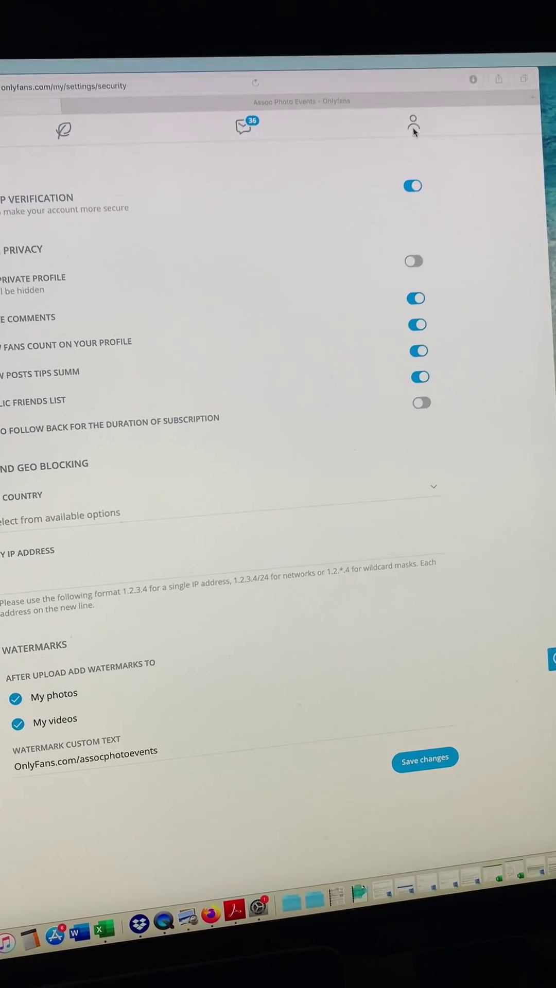
- Go to Settings from the account menu and switch to the Security section
left_click(436, 106)
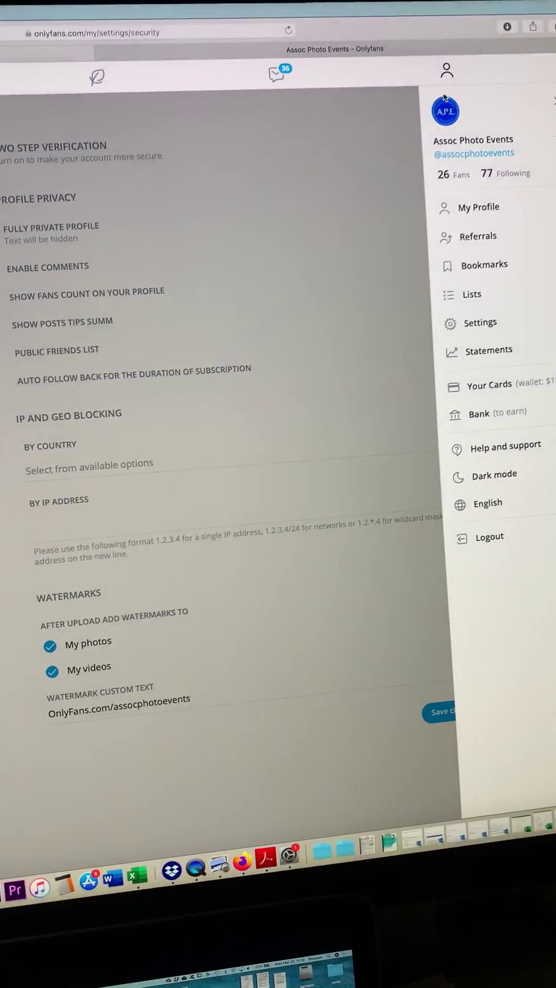
left_click(485, 301)
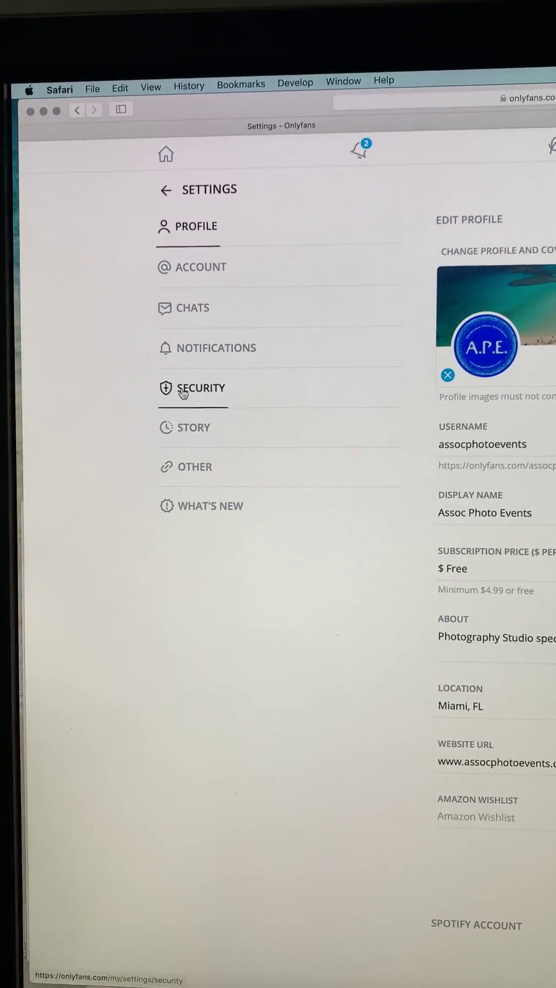
left_click(149, 373)
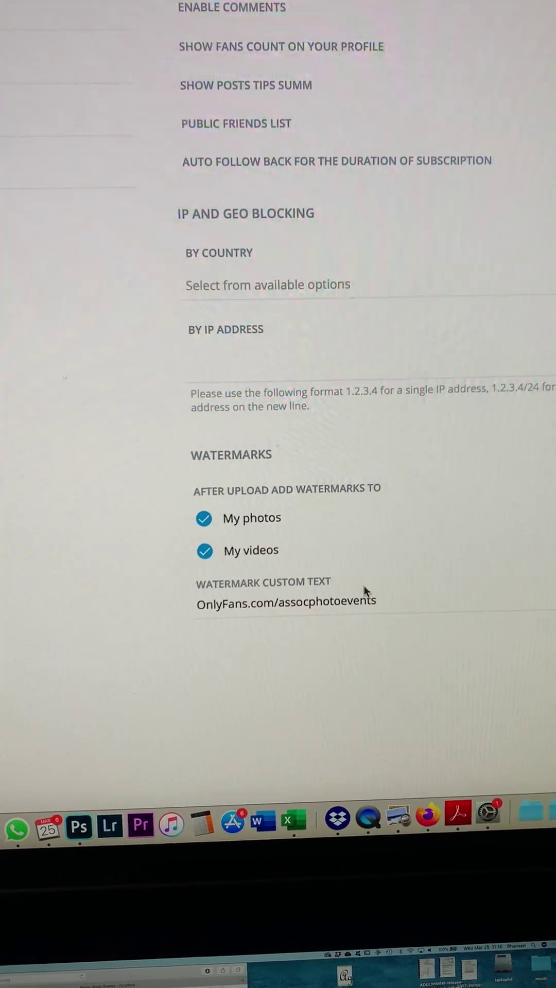
left_click(427, 600)
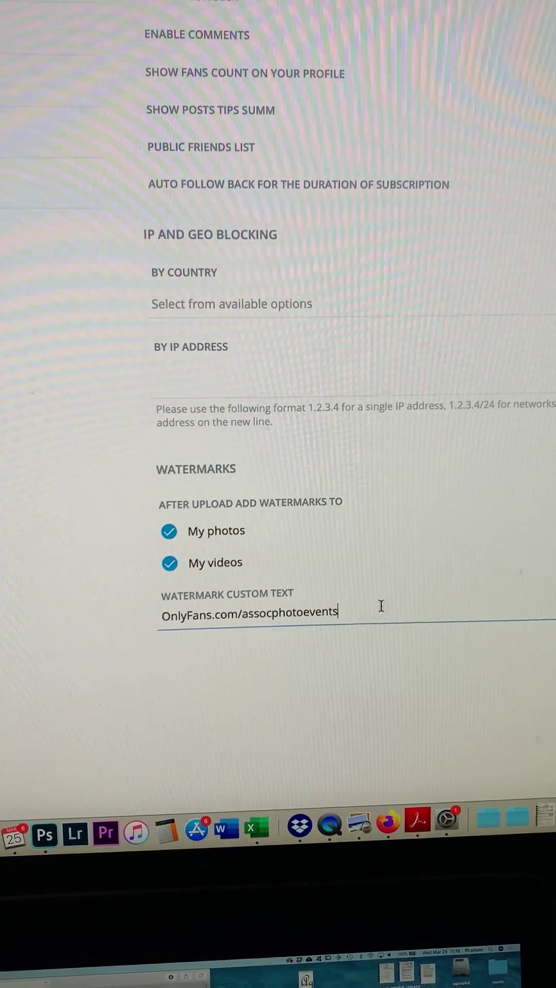
left_click_drag(381, 607, 243, 611)
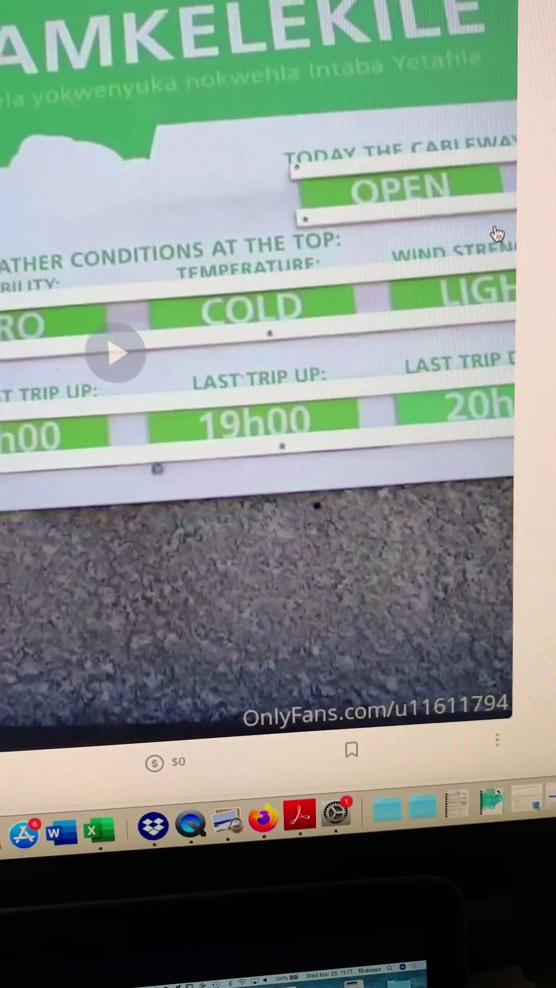
scroll(457, 208, "up", 3)
scroll(381, 267, "up", 3)
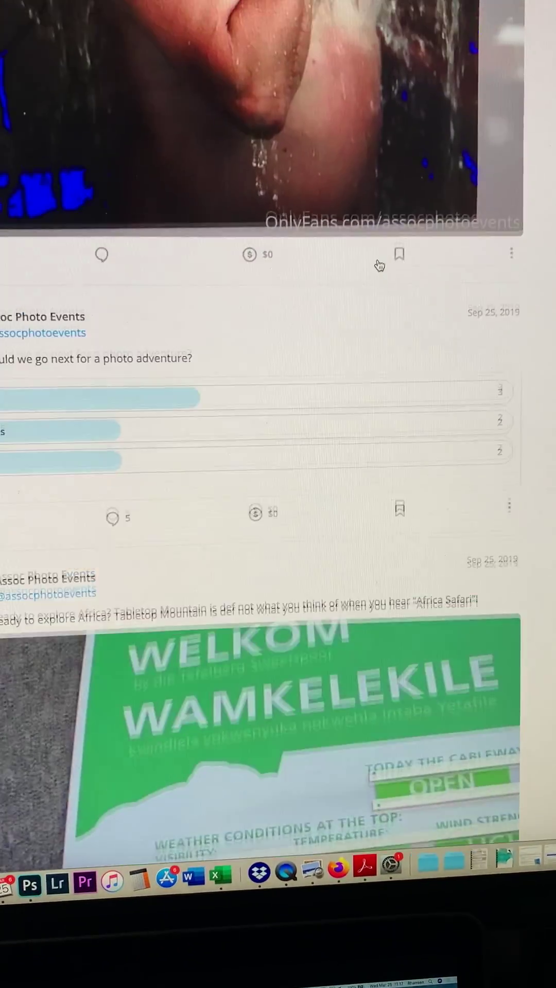